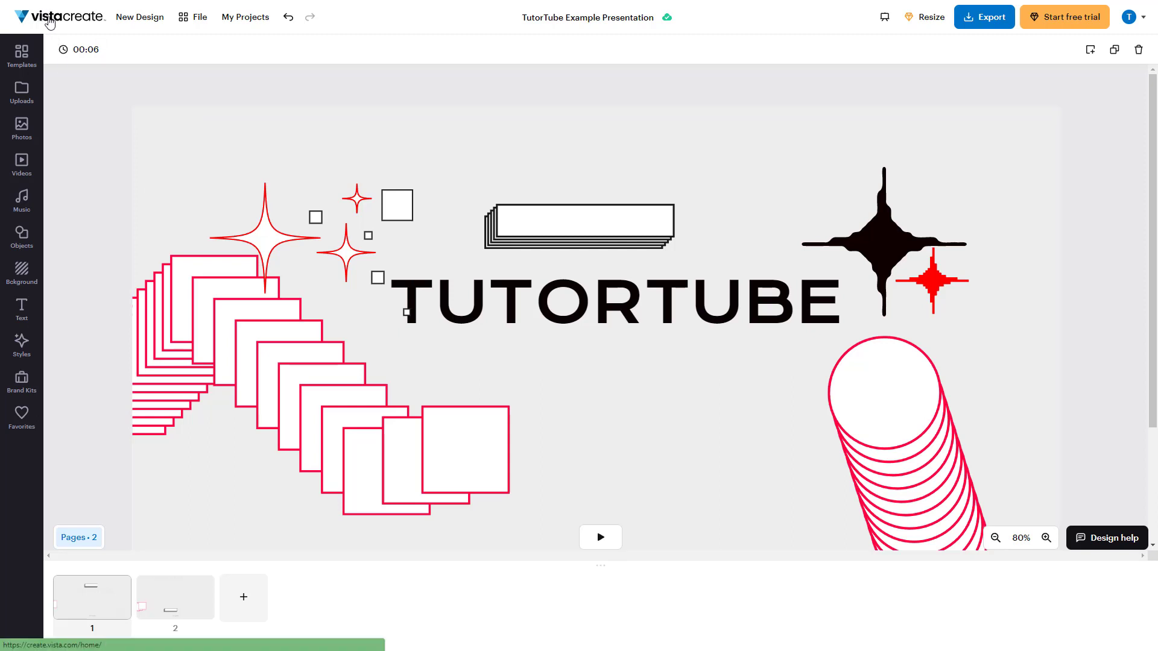
Step: Exit the TutorTube Example Presentation editor using the vistacreate logo at the top left
click(49, 23)
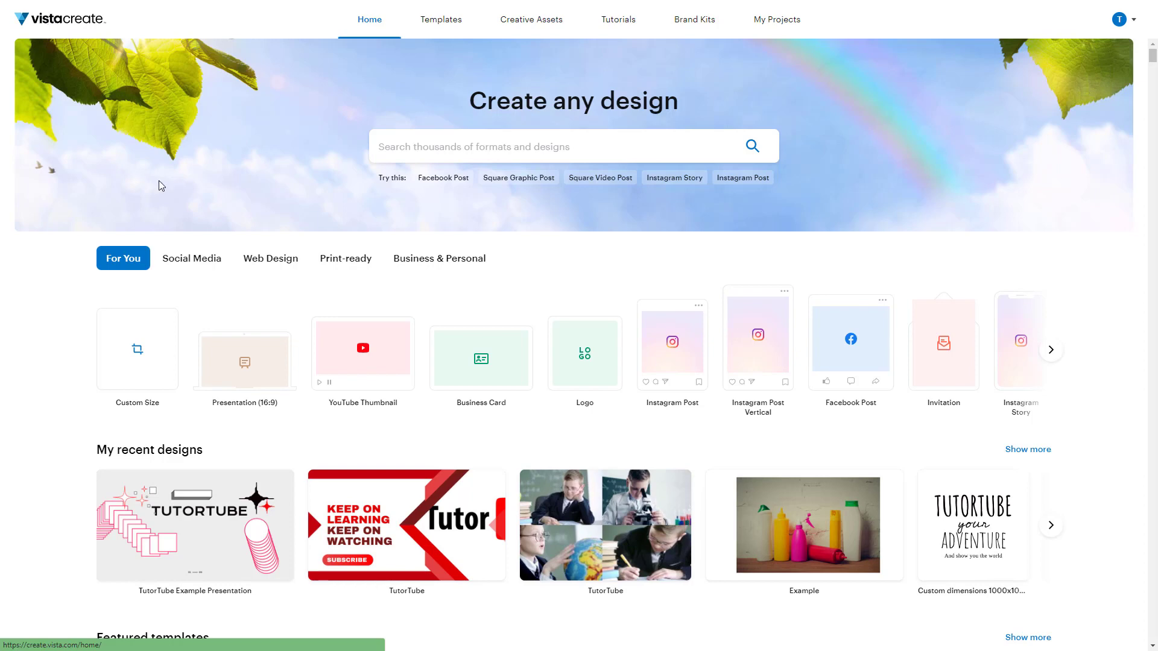
Step: Scroll the home page, then go to My Projects from the top navigation bar
scroll(175, 211, down, 3)
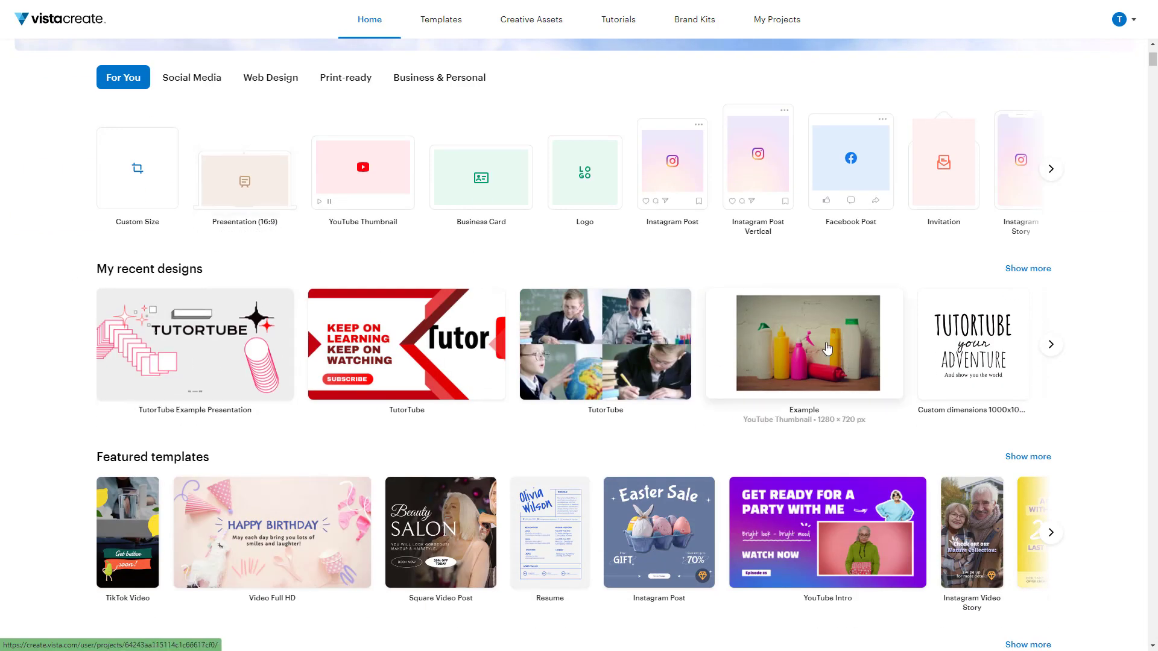
scroll(861, 393, up, 3)
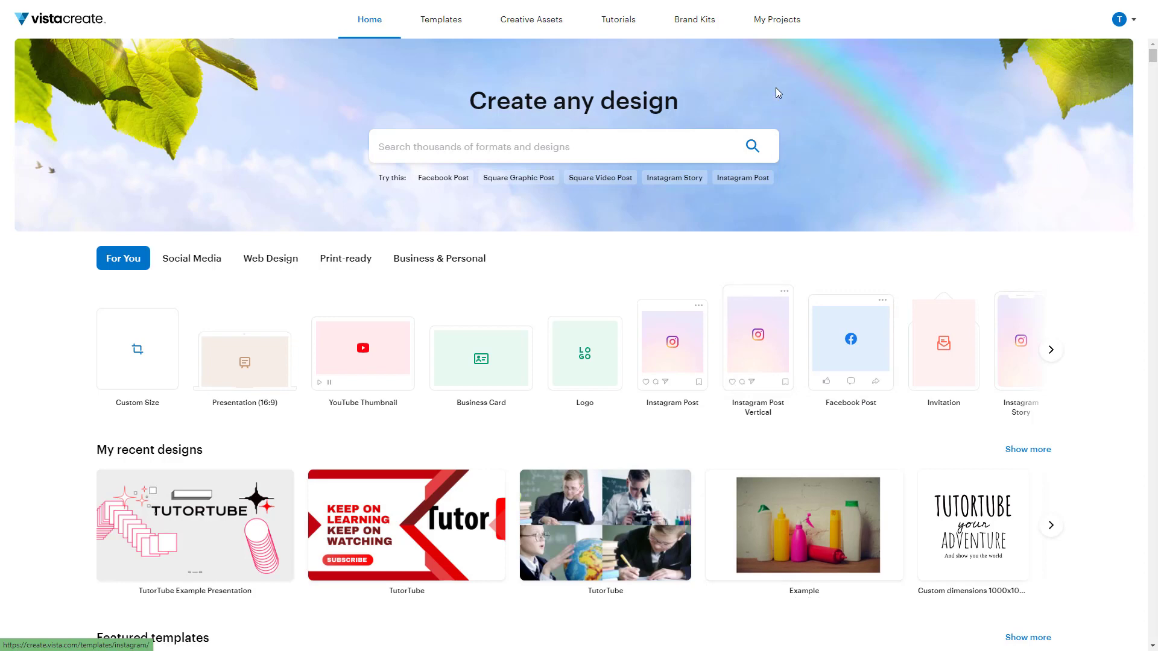
click(769, 26)
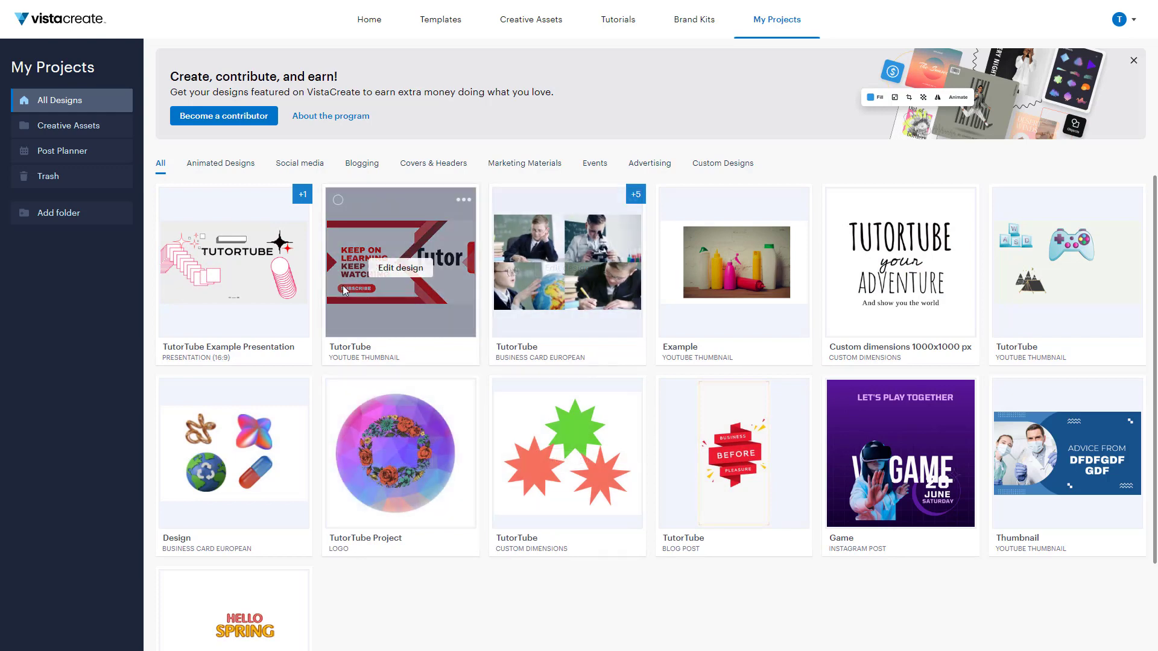
Step: Add two folders in My Projects, naming them 'TutorTube' and 'Examples'
click(47, 217)
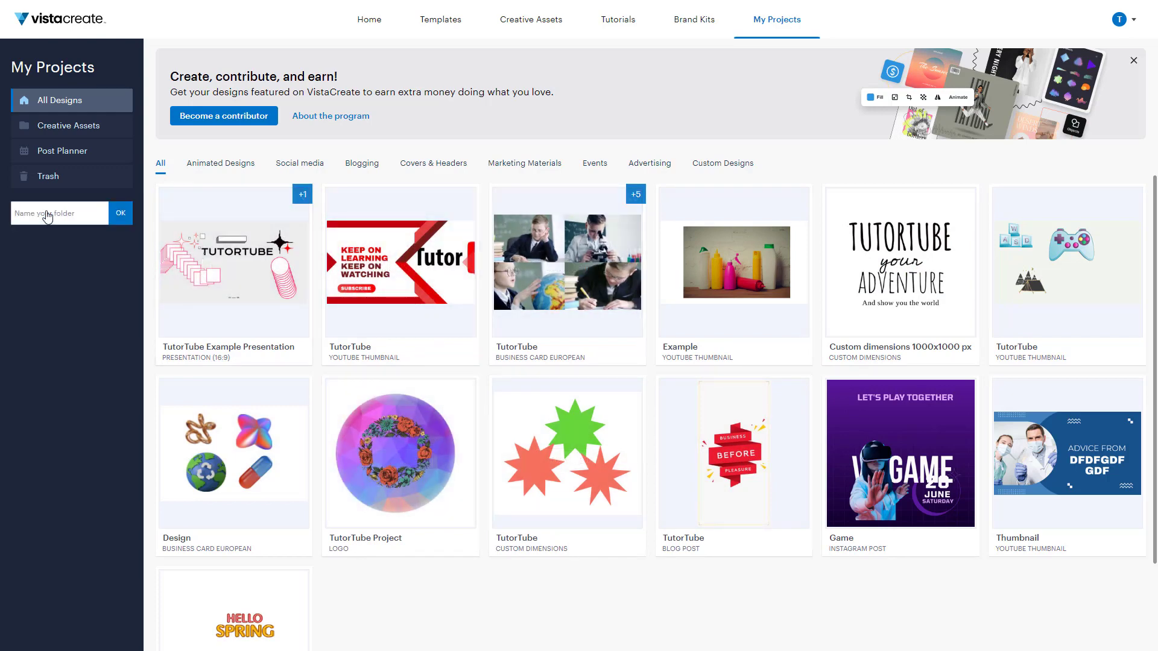
text(TutorTube)
click(121, 218)
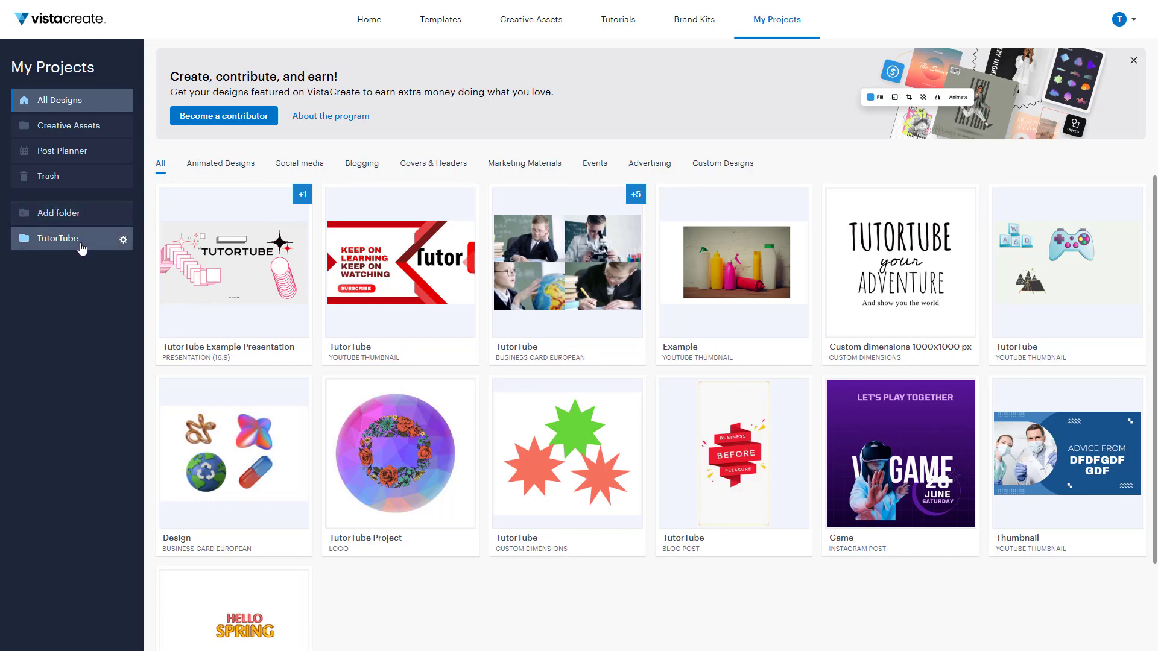
click(76, 217)
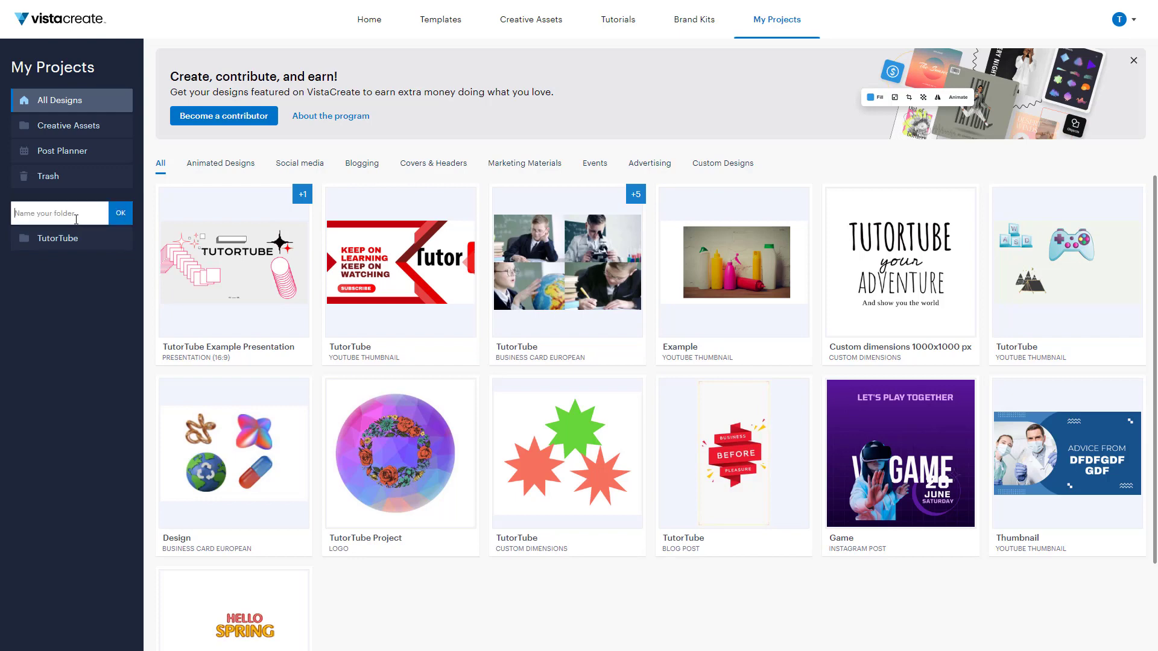
text(Examples)
click(118, 218)
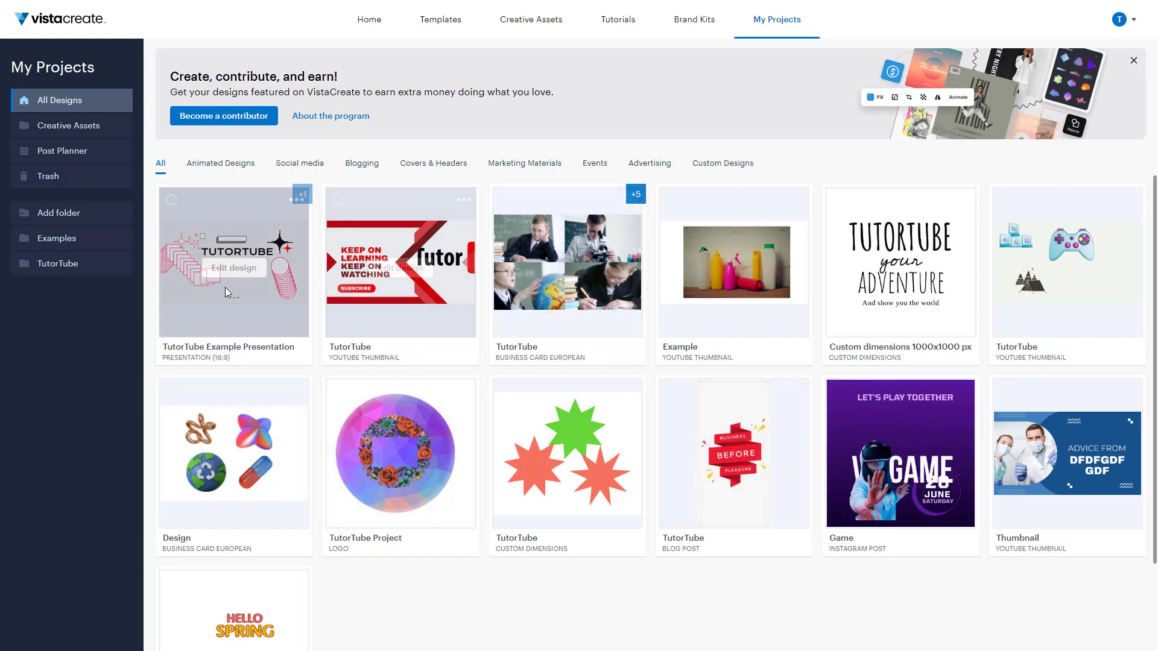
Step: Move the Example Presentation into Examples, and the YouTube thumbnail and business card into TutorTube
drag(260, 241, 71, 237)
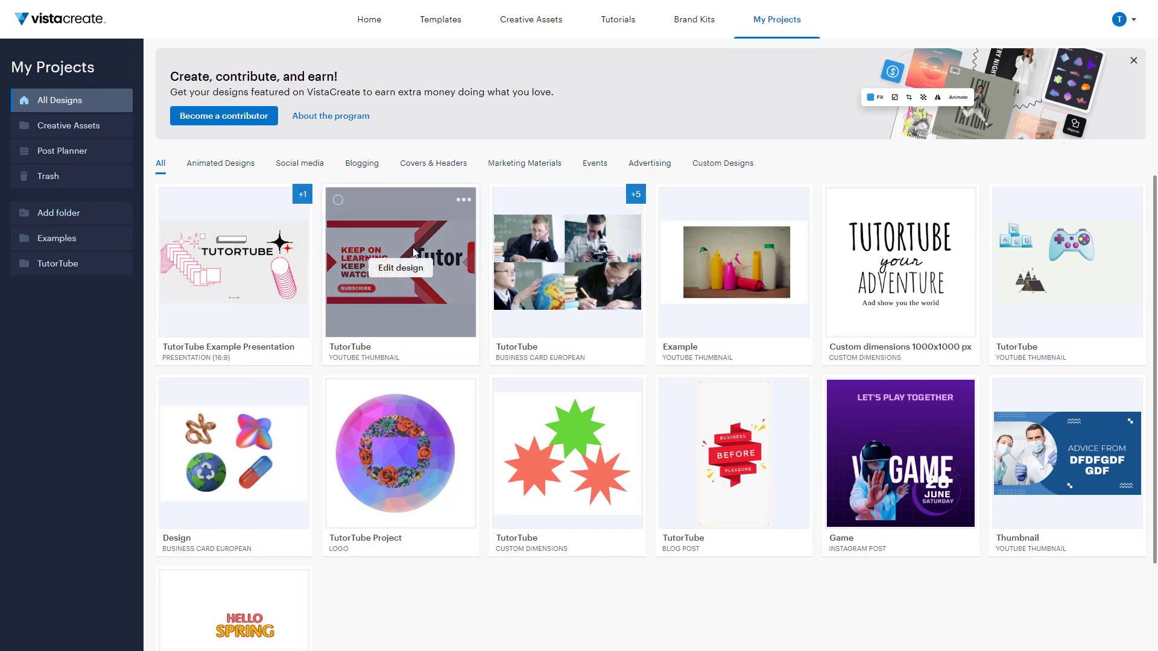
click(338, 201)
click(505, 200)
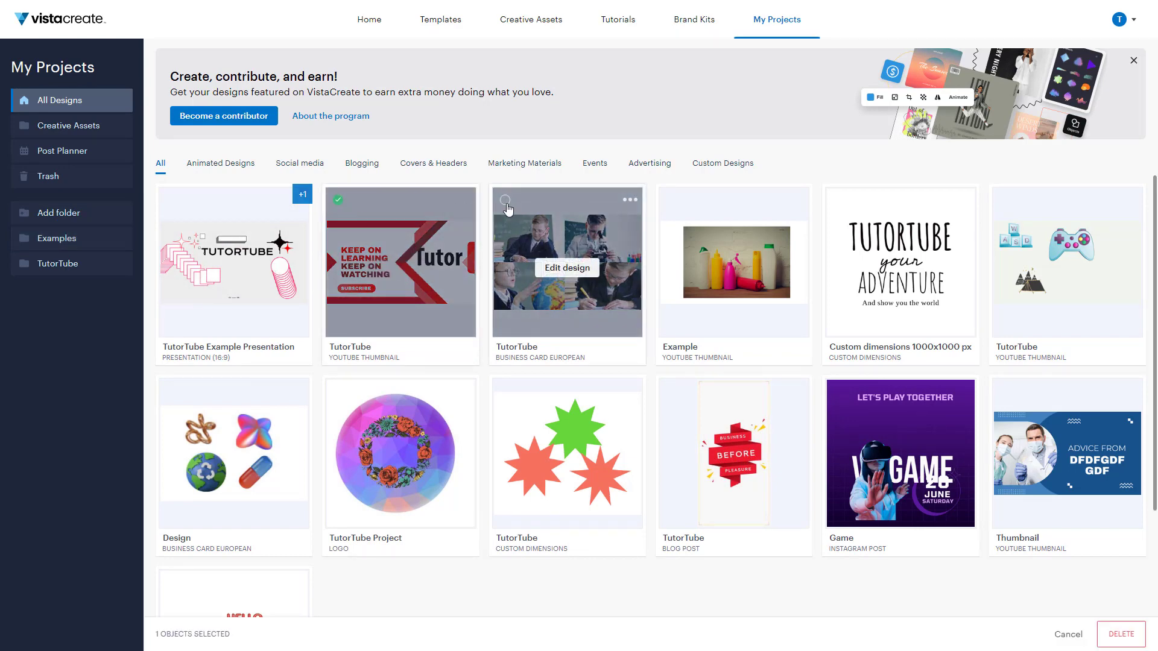
drag(576, 217, 94, 273)
Step: Move Design business card, Project logo, custom dimensions and blog post designs into TutorTube, then open it
click(796, 391)
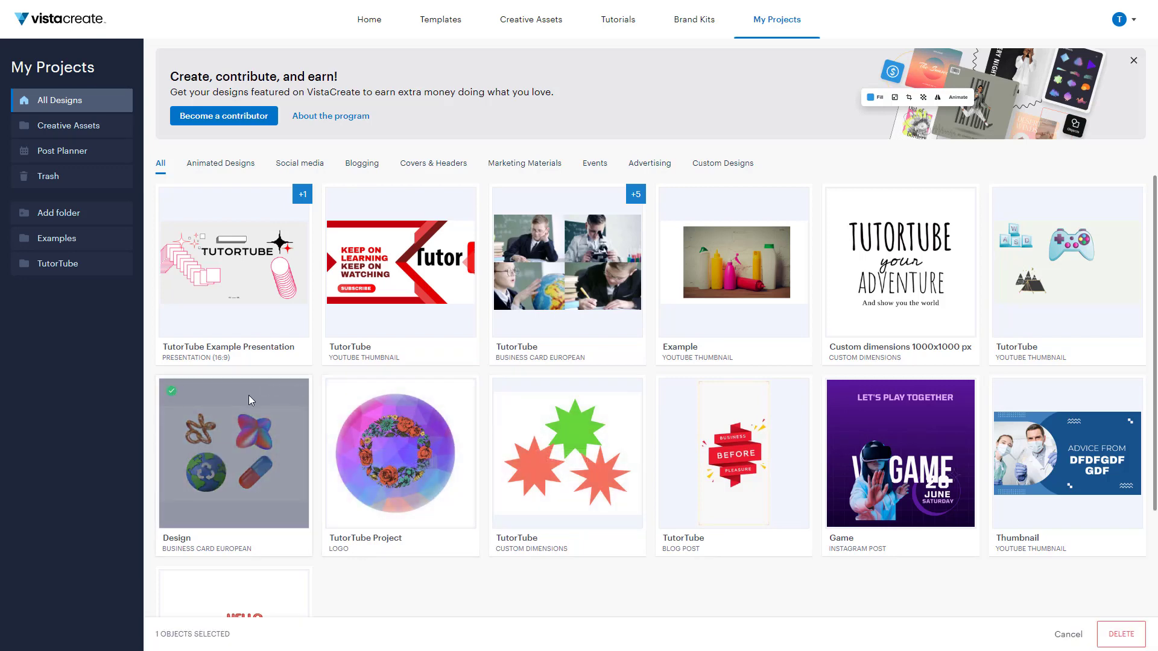
click(338, 392)
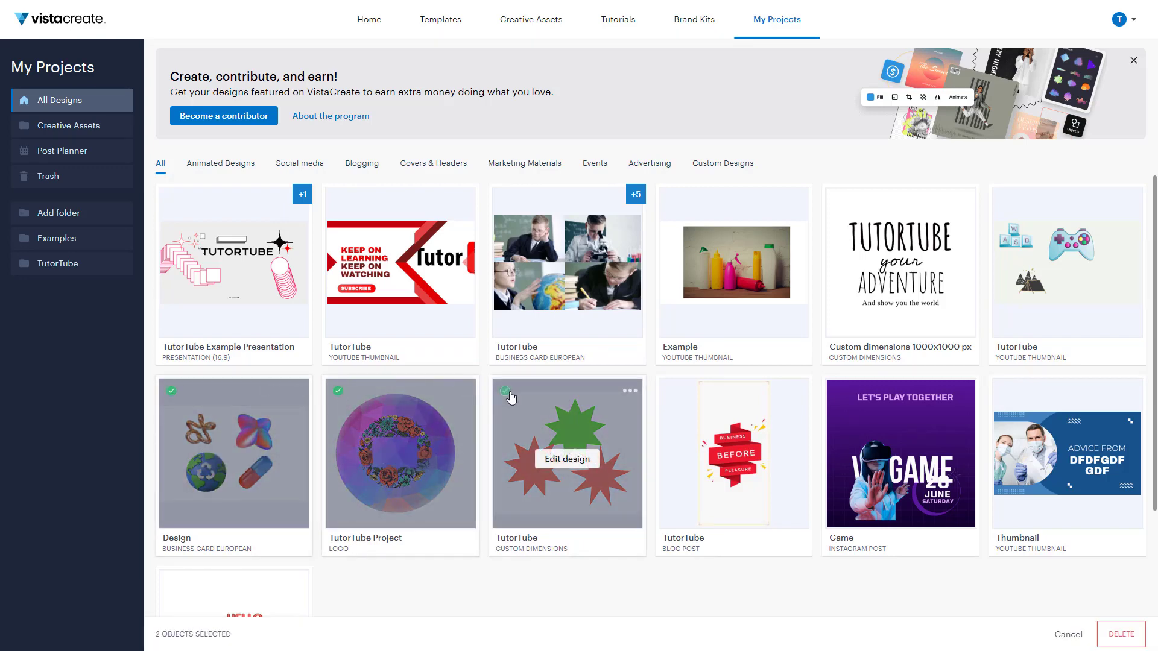
click(507, 393)
click(671, 391)
drag(495, 472, 60, 272)
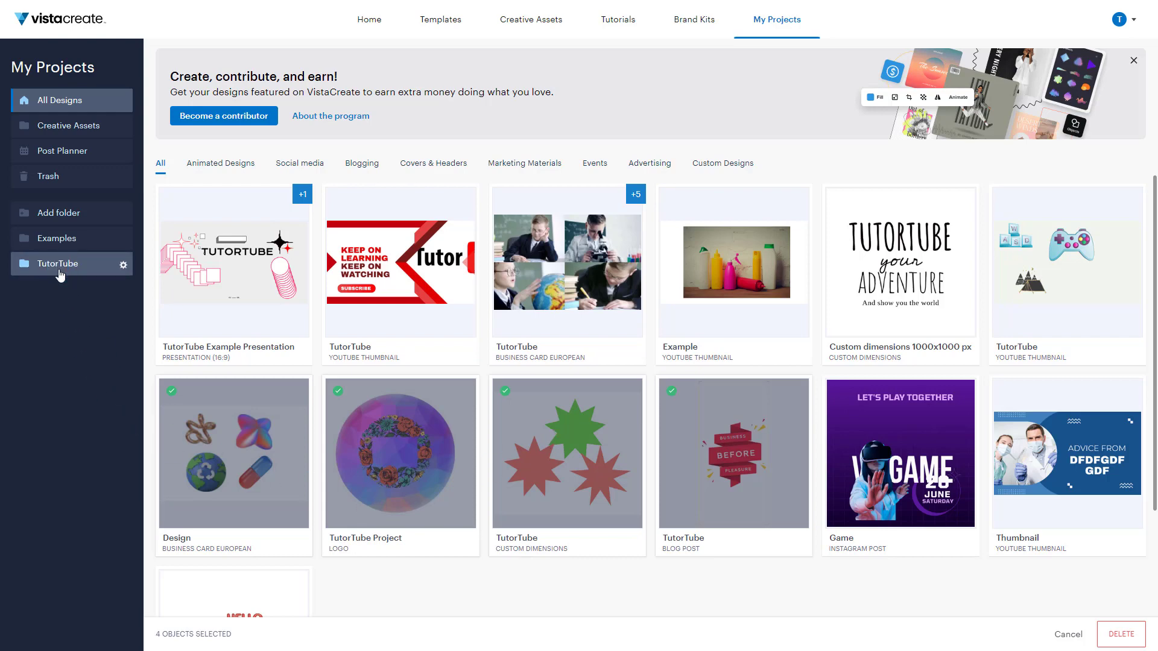
click(82, 271)
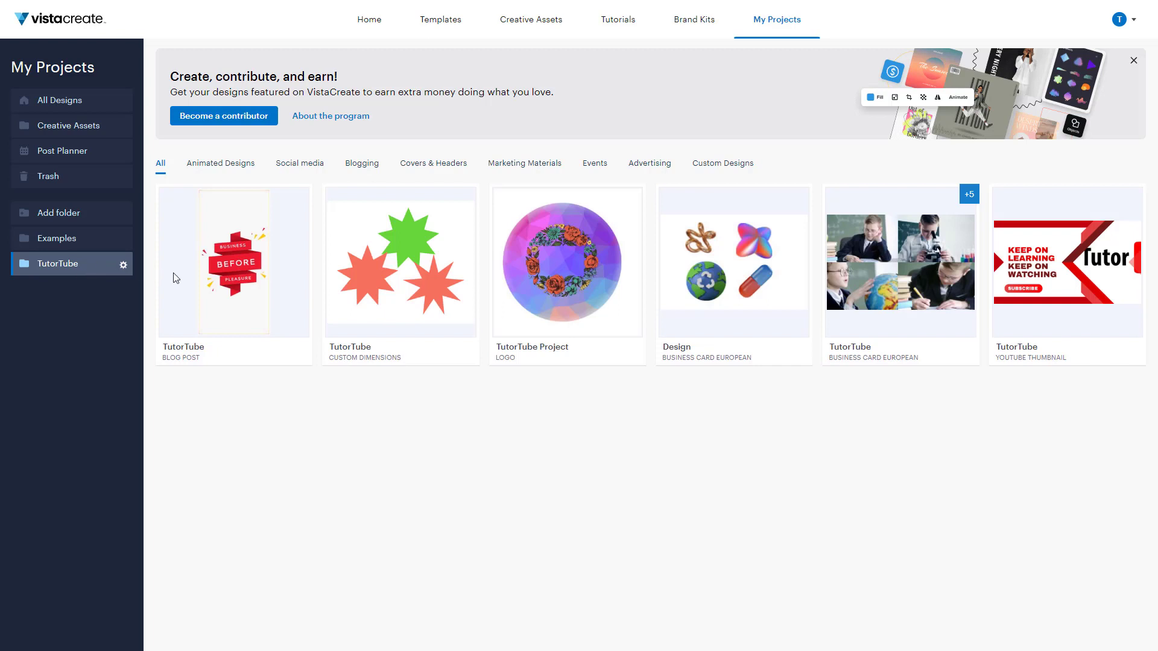
Step: Check the Examples folder, then rename the TutorTube folder to 'TutorTube Channel' via its gear menu
click(58, 240)
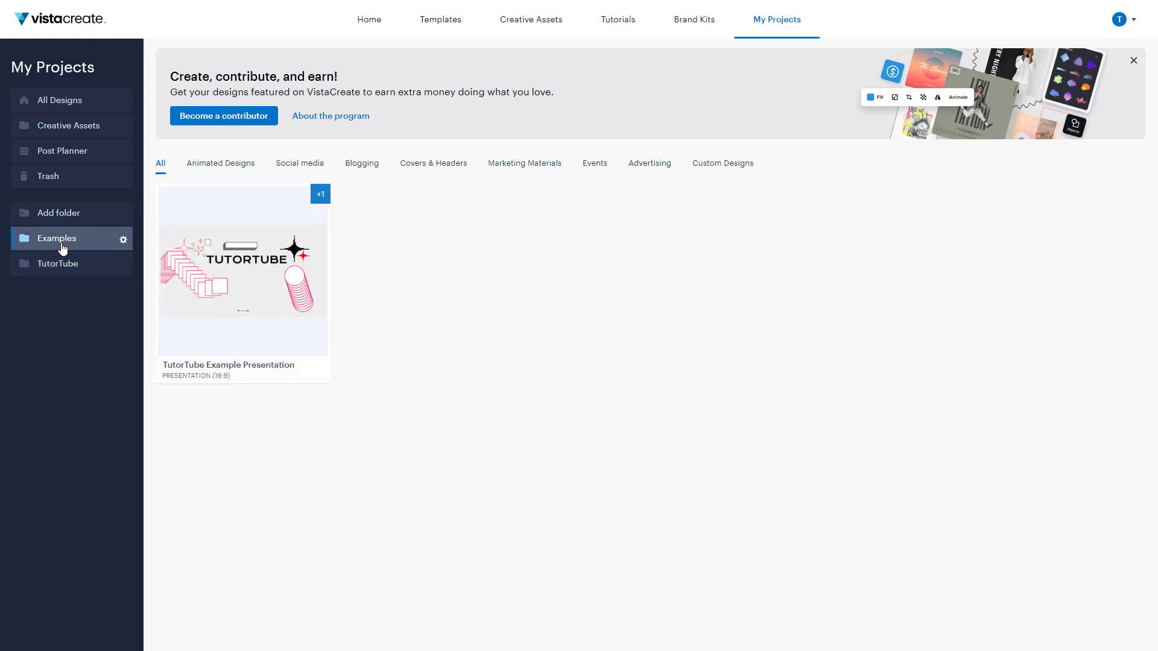
click(60, 264)
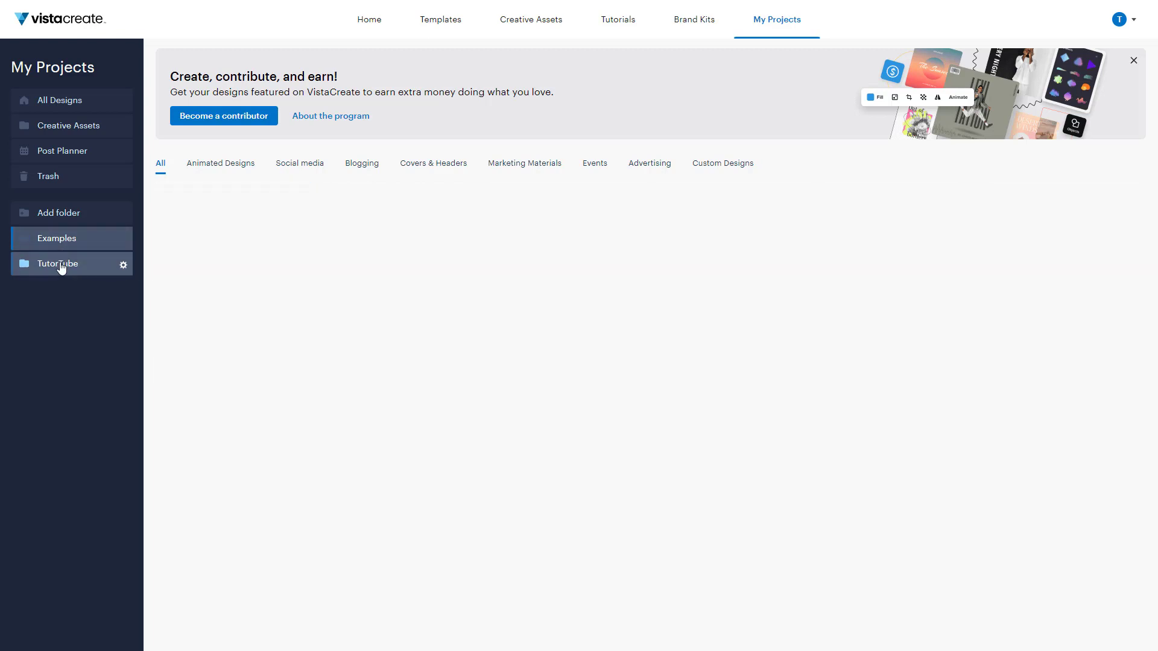
click(123, 266)
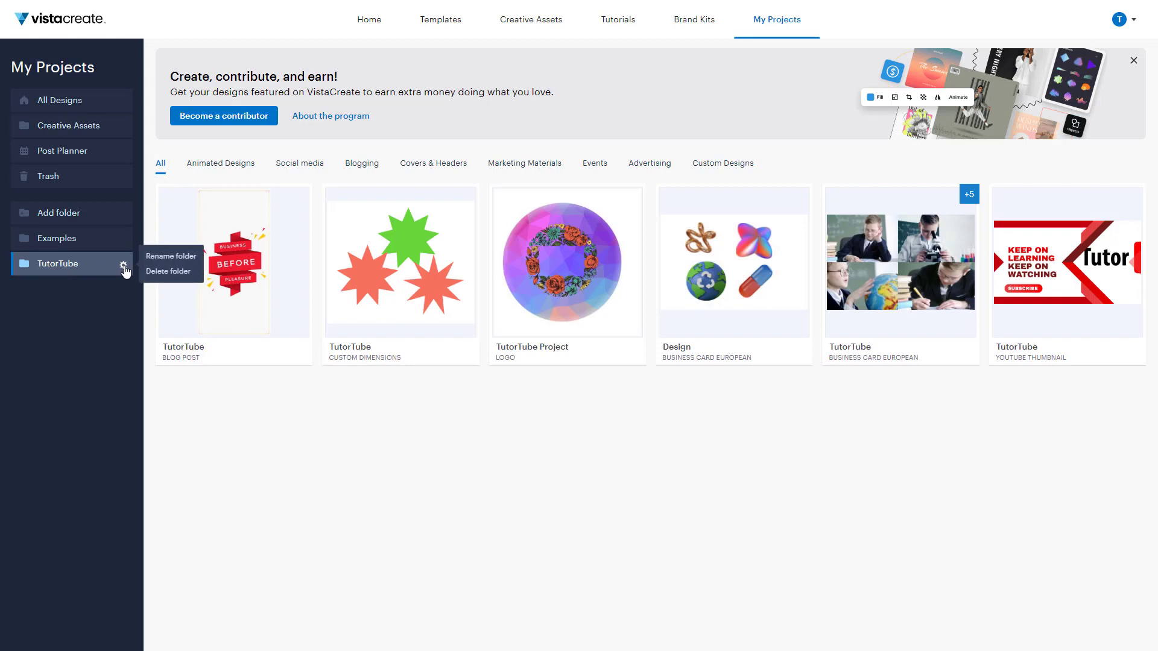
click(172, 258)
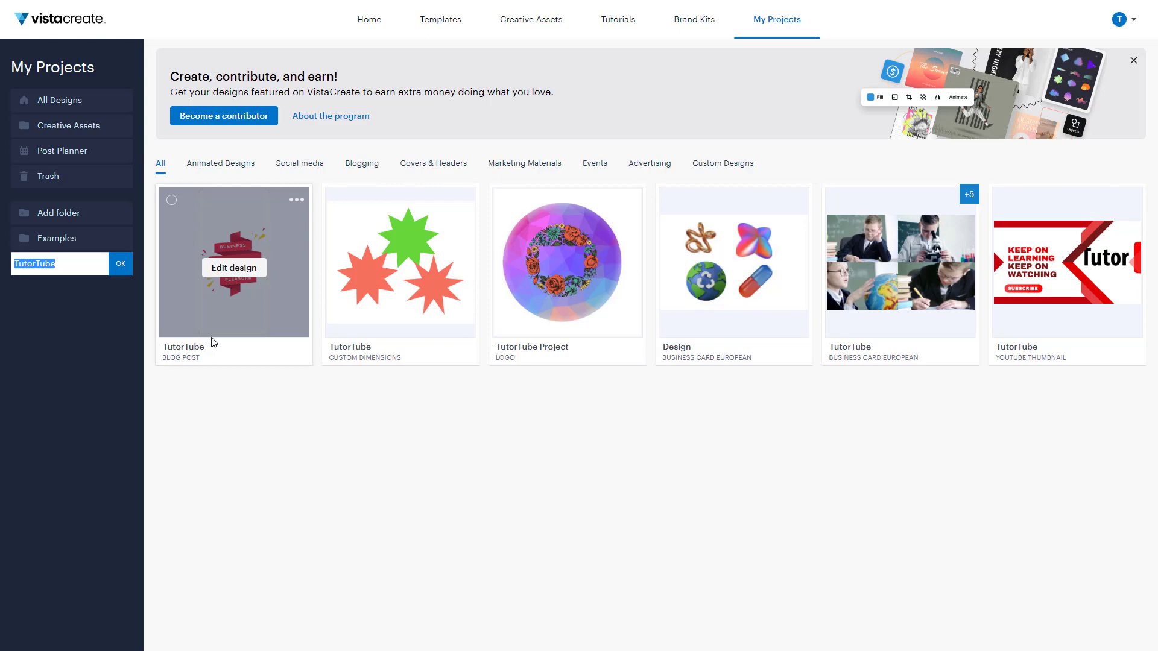
key(End)
text(Channel)
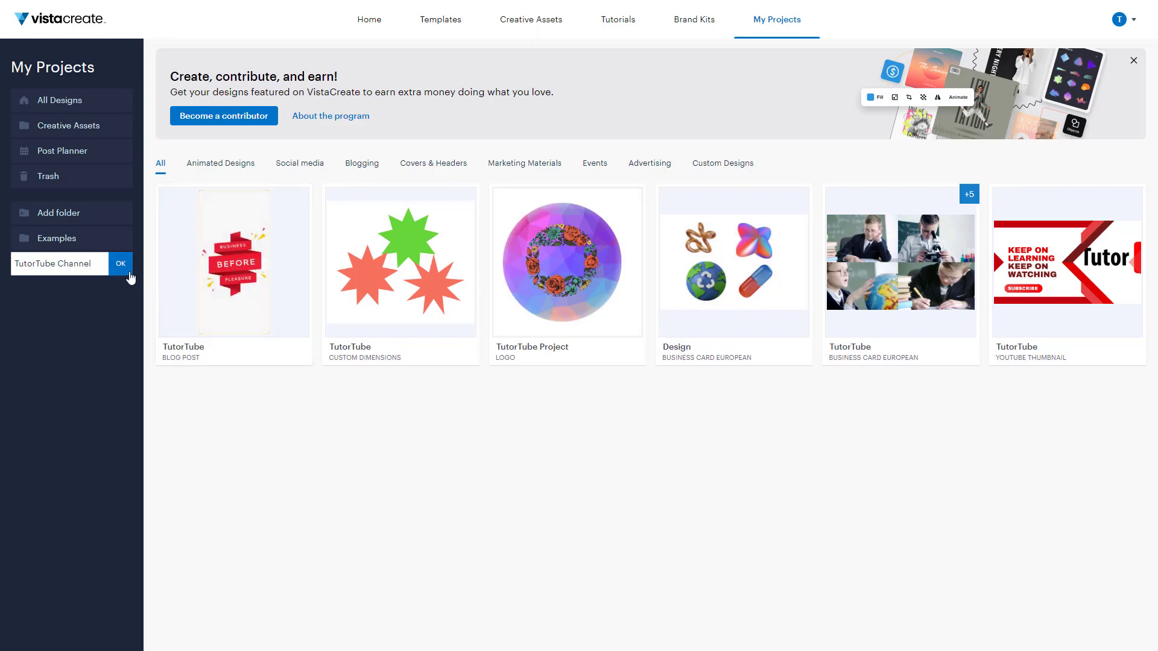
click(123, 266)
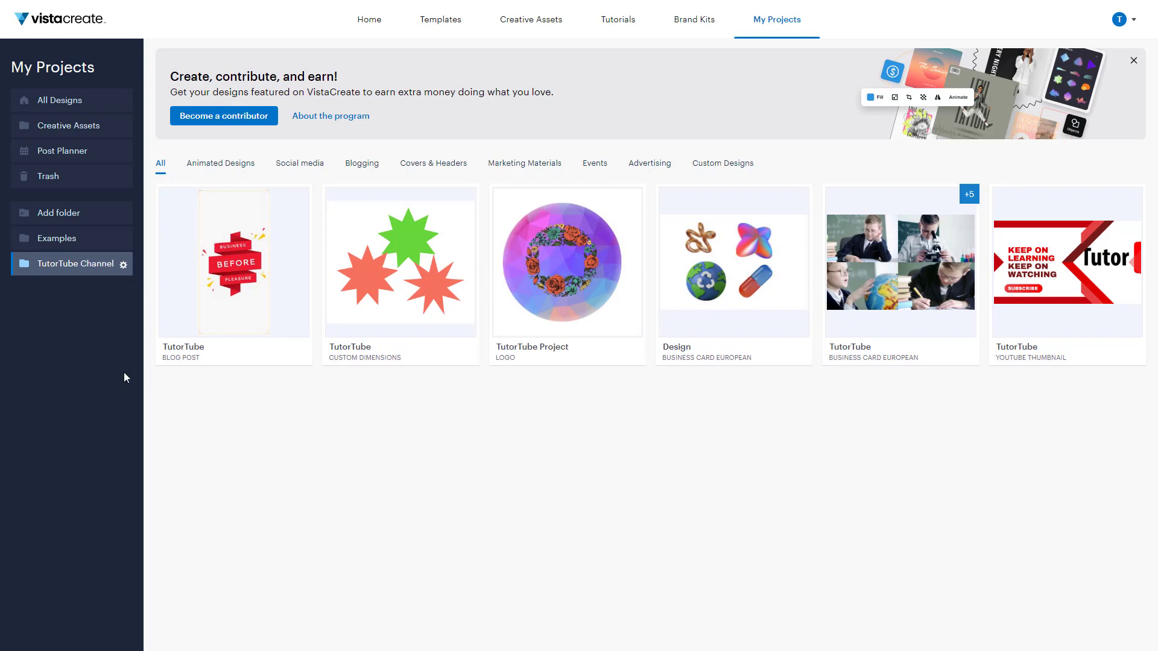
click(87, 247)
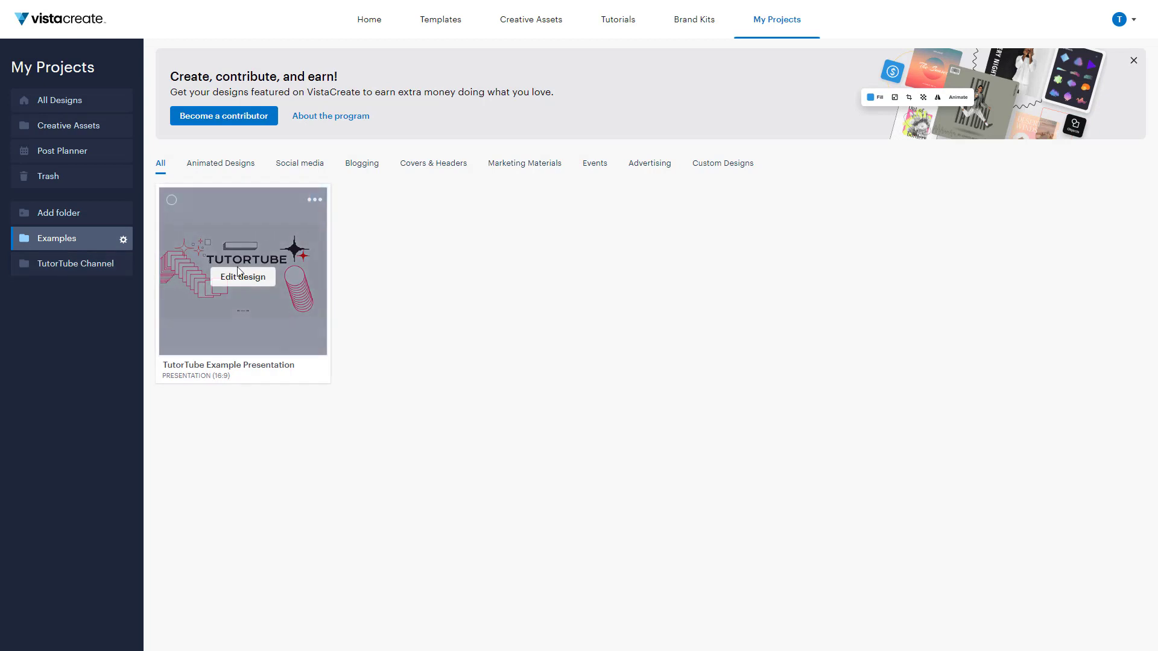
Step: Drag the blog post and custom dimensions designs from TutorTube Channel into Examples, then show All Designs
click(91, 269)
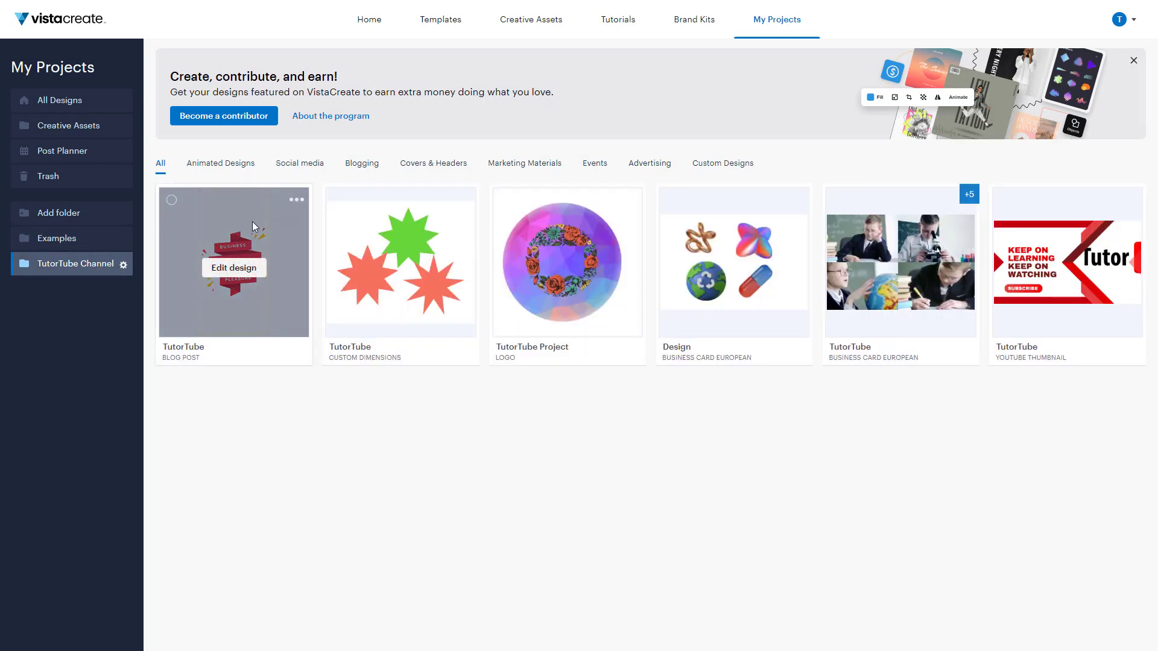
drag(161, 269, 84, 239)
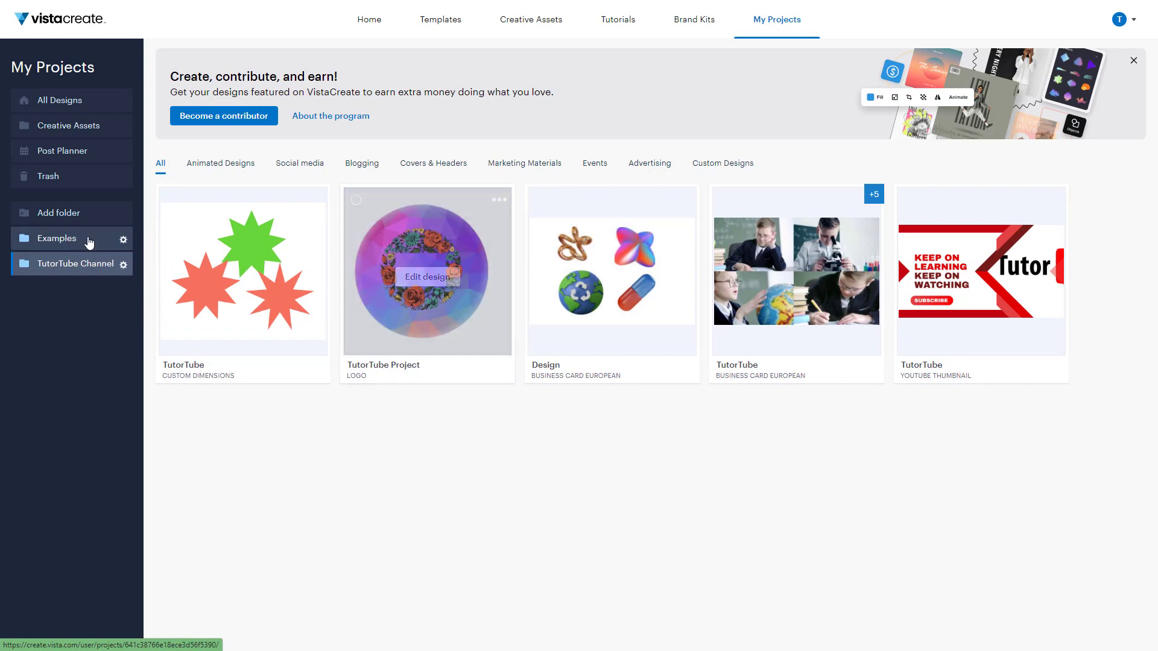
drag(205, 237, 75, 245)
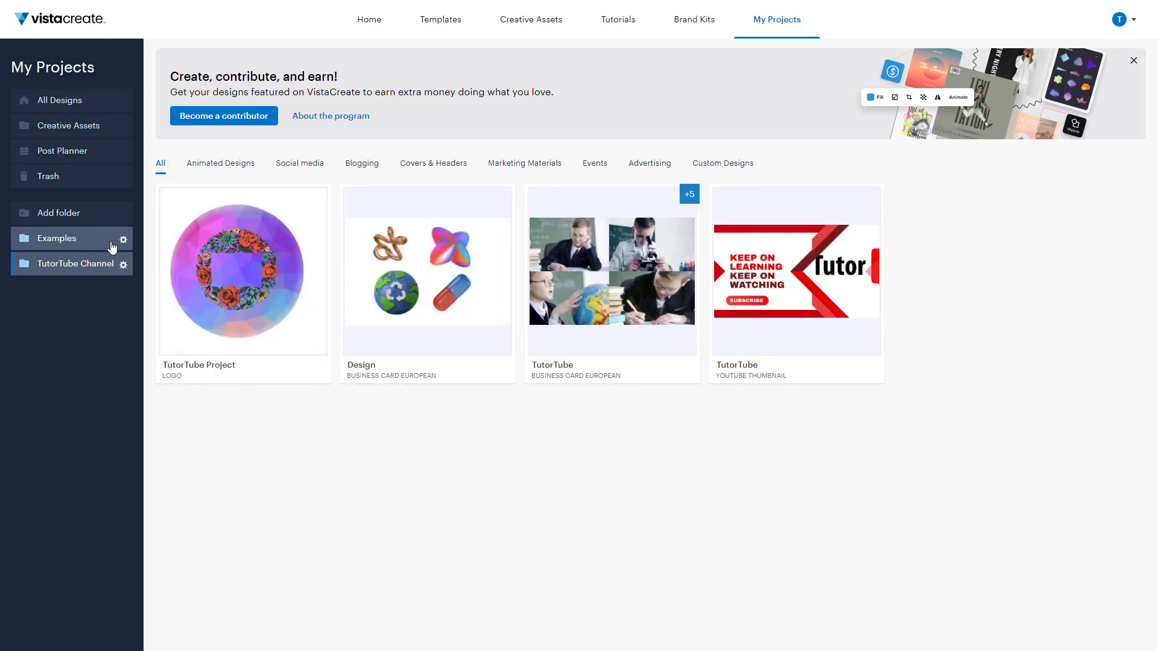
click(70, 251)
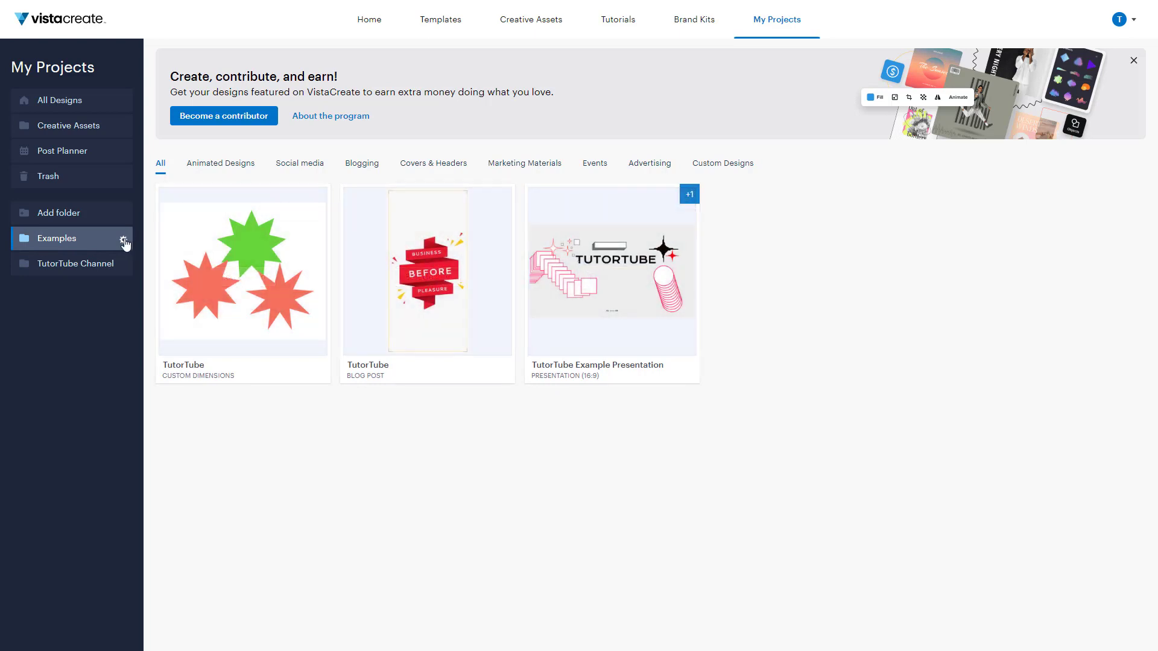
click(46, 218)
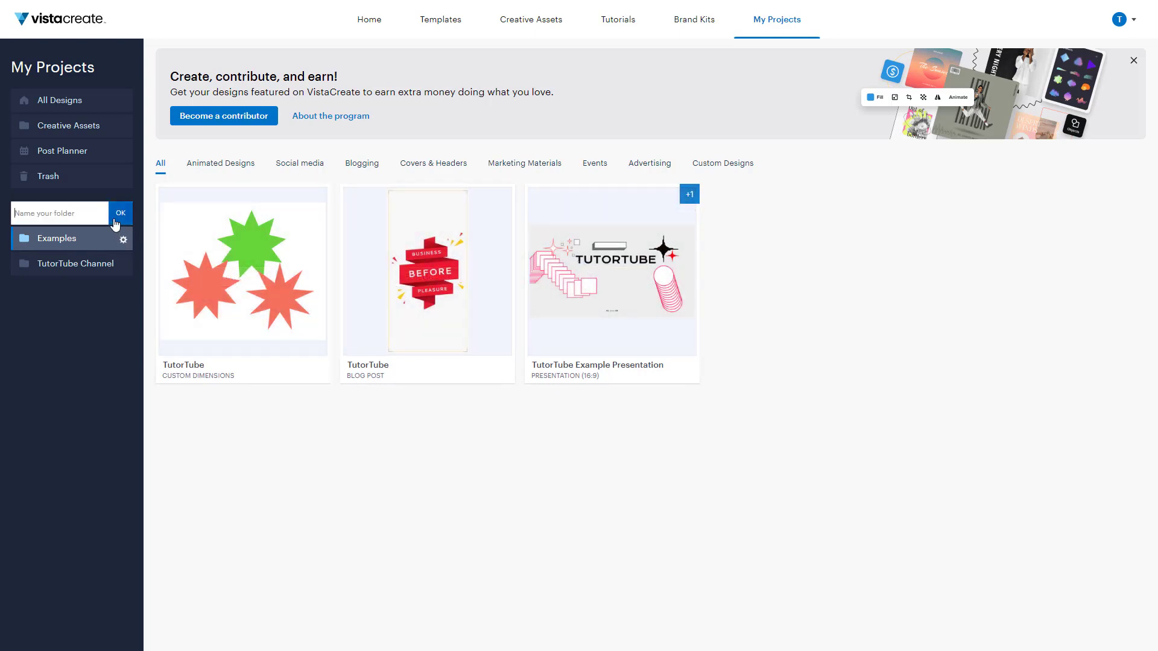
click(85, 303)
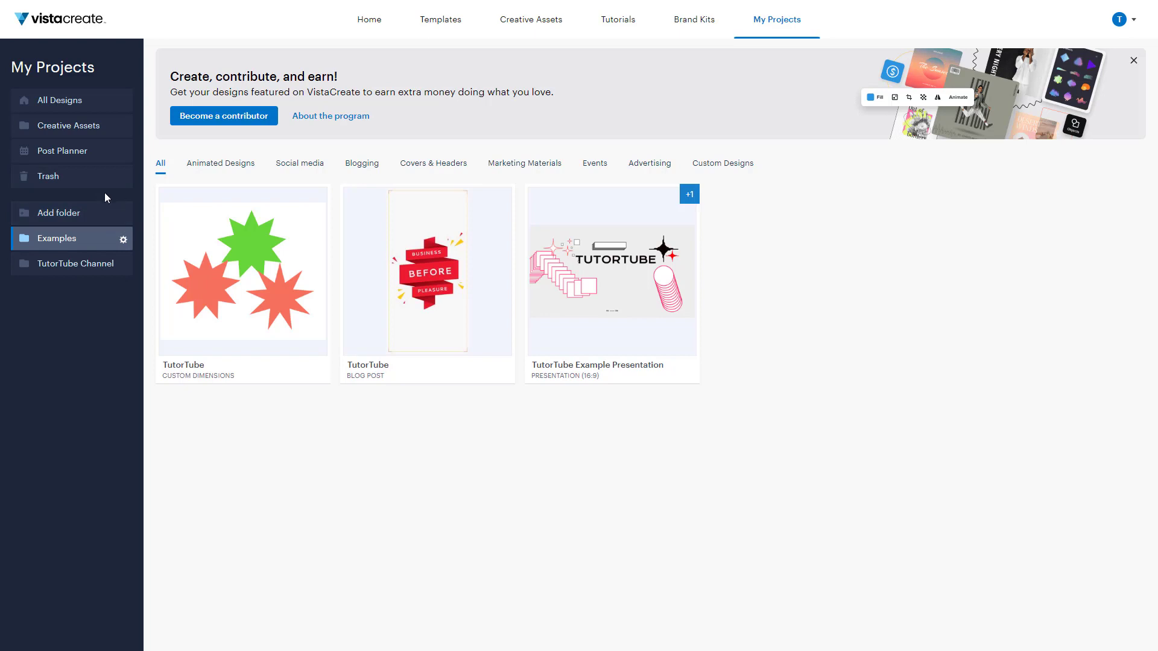
click(65, 97)
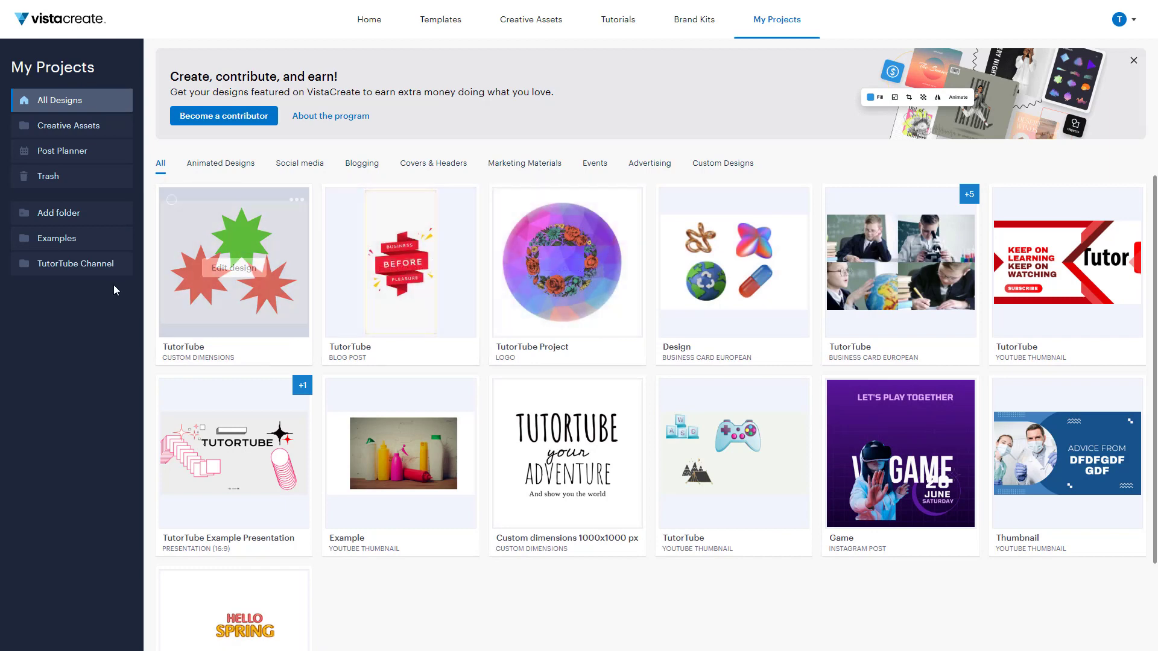
Step: Delete the Examples folder from its gear menu and view the Trash
click(103, 240)
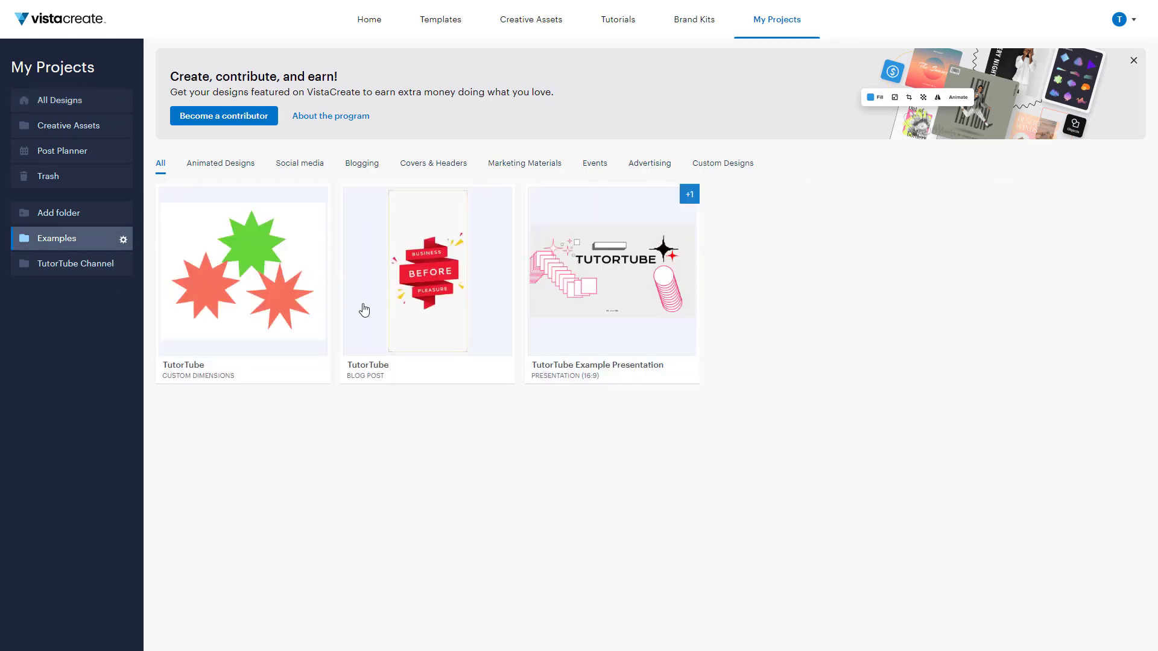
click(124, 242)
click(168, 245)
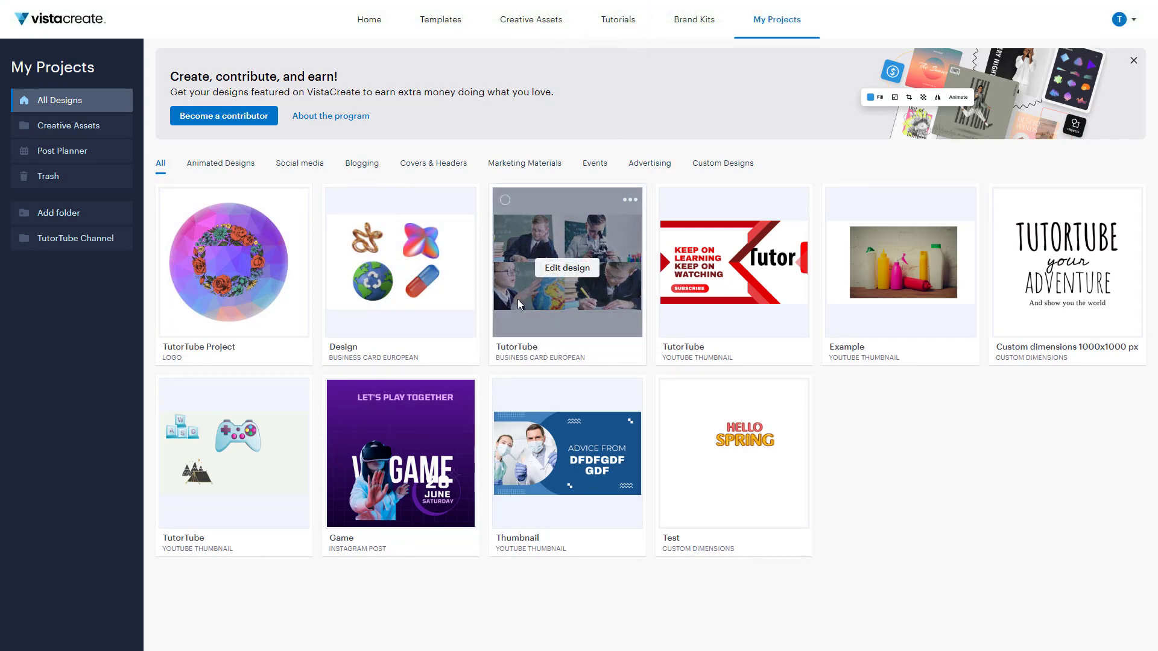
click(48, 178)
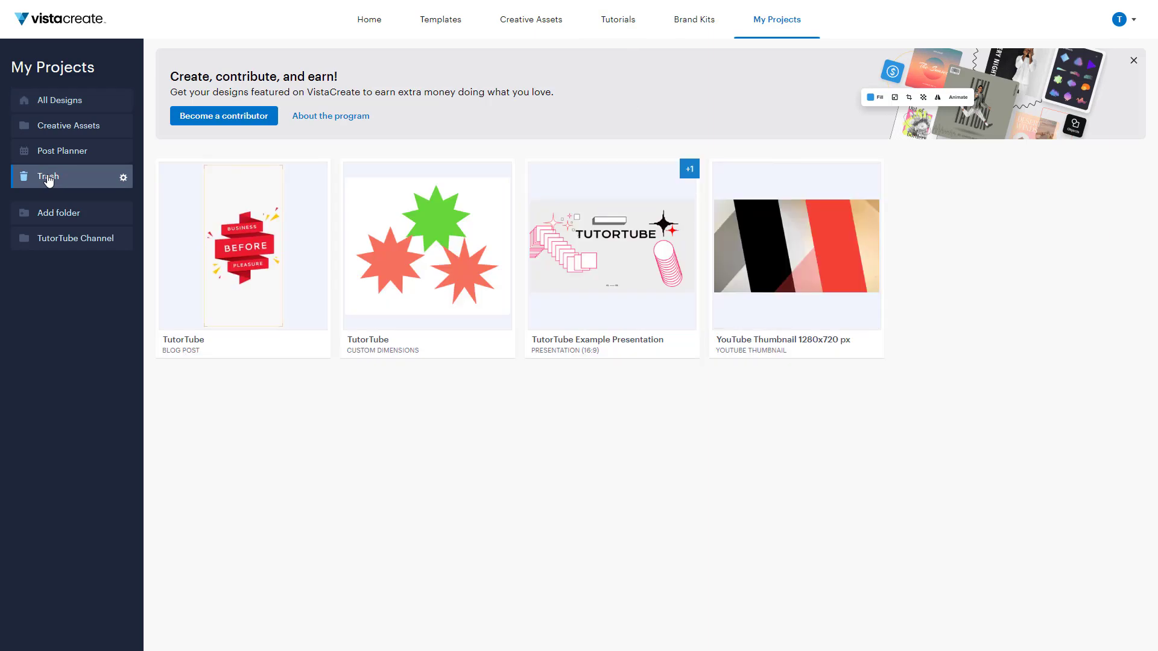
Step: Restore the blog post, custom dimensions, Example Presentation and YouTube Thumbnail 1280x720 px designs
mouse_move(197, 317)
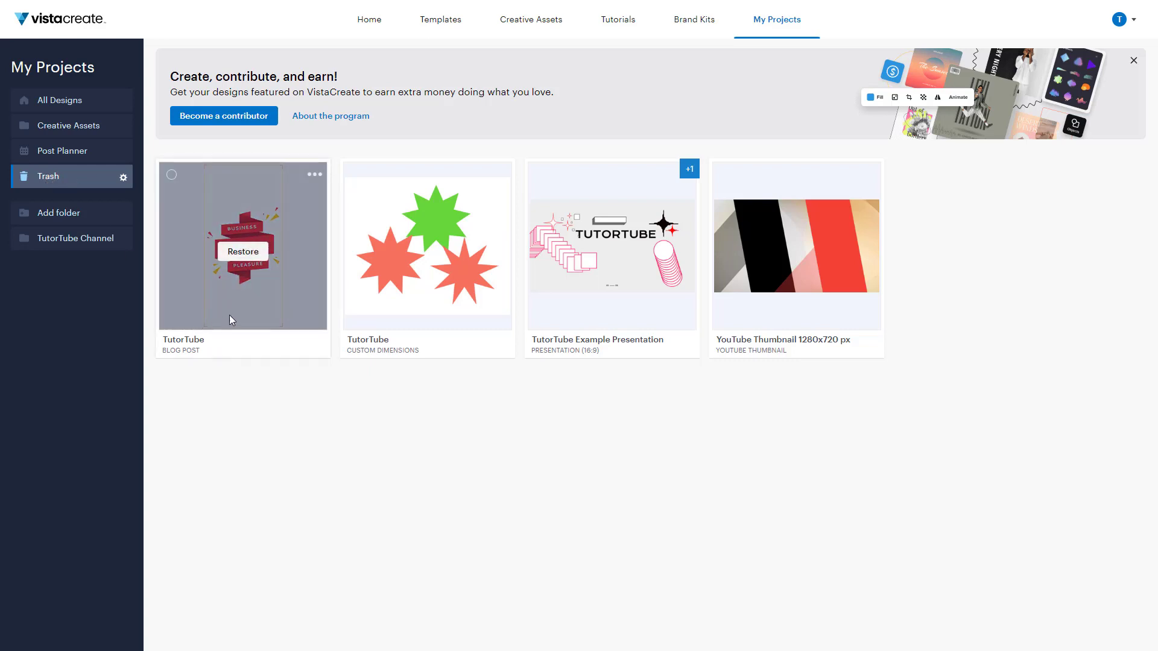
click(249, 264)
click(238, 257)
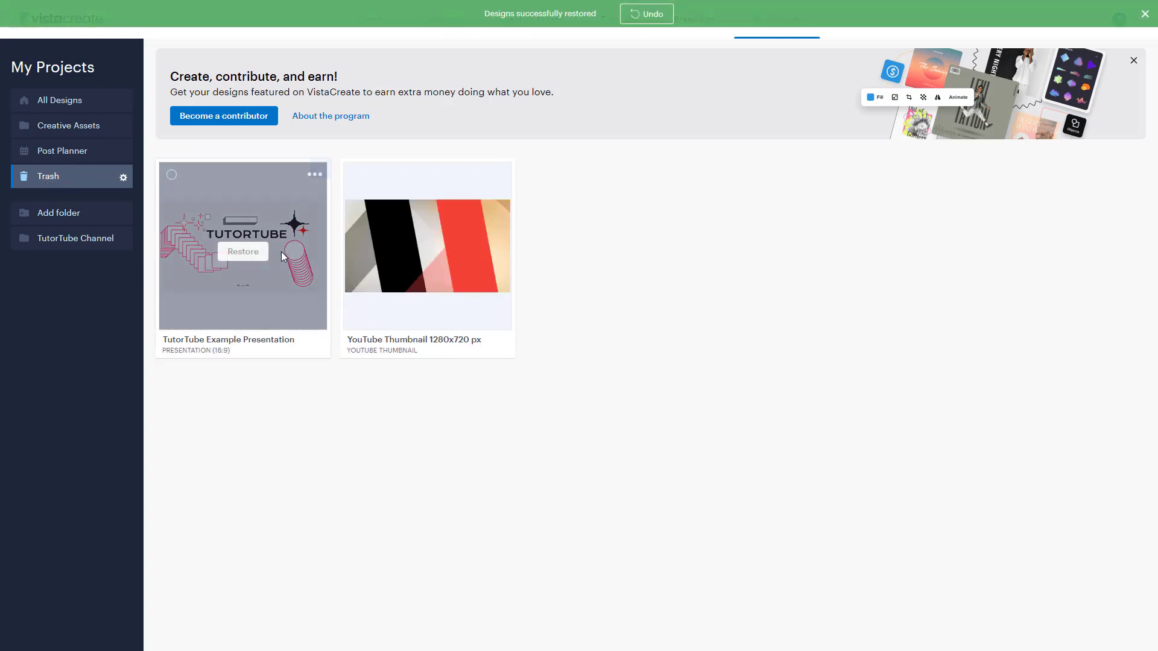
click(236, 256)
click(241, 255)
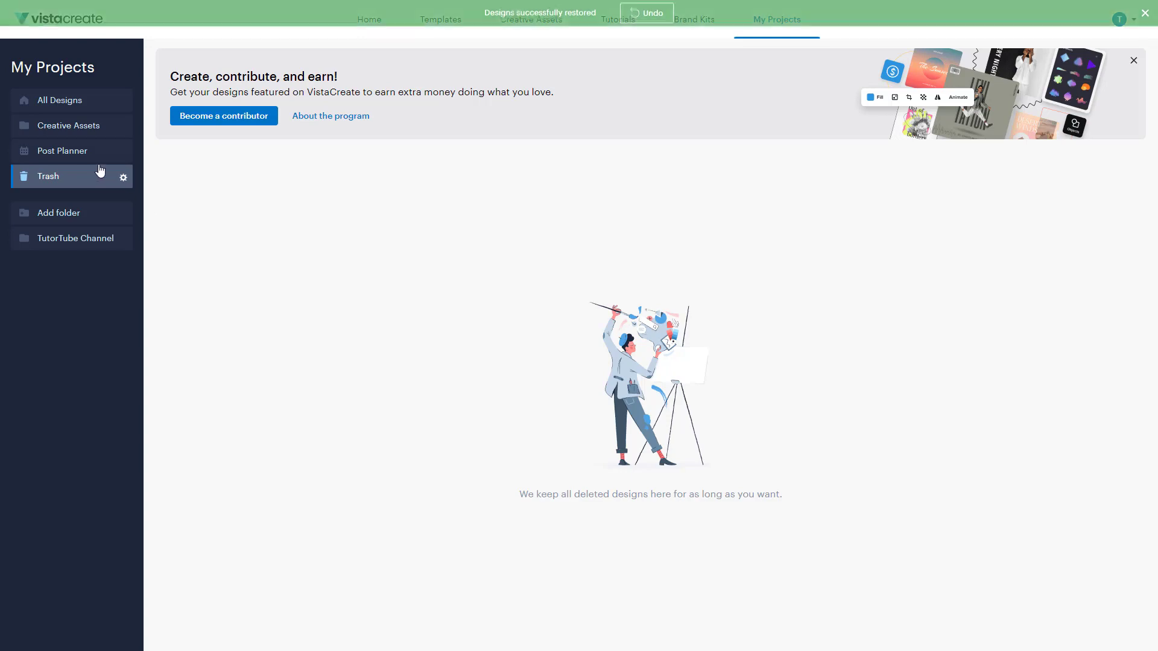
Step: Delete TutorTube Example Presentation from All Designs and view it in Trash
click(69, 110)
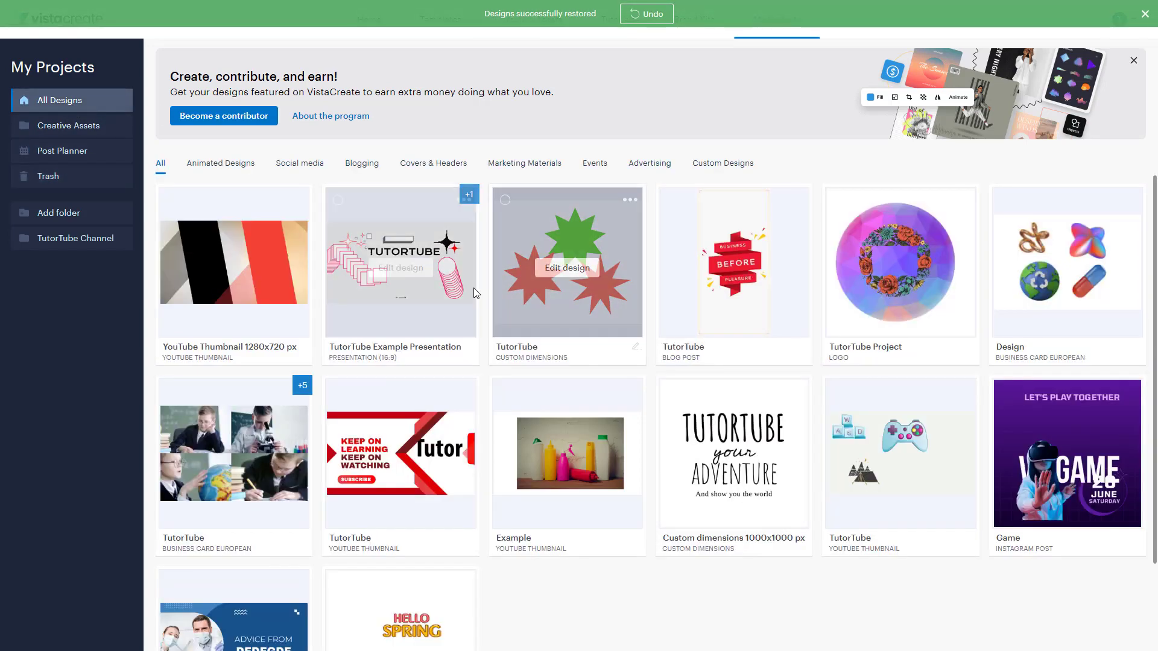
click(464, 199)
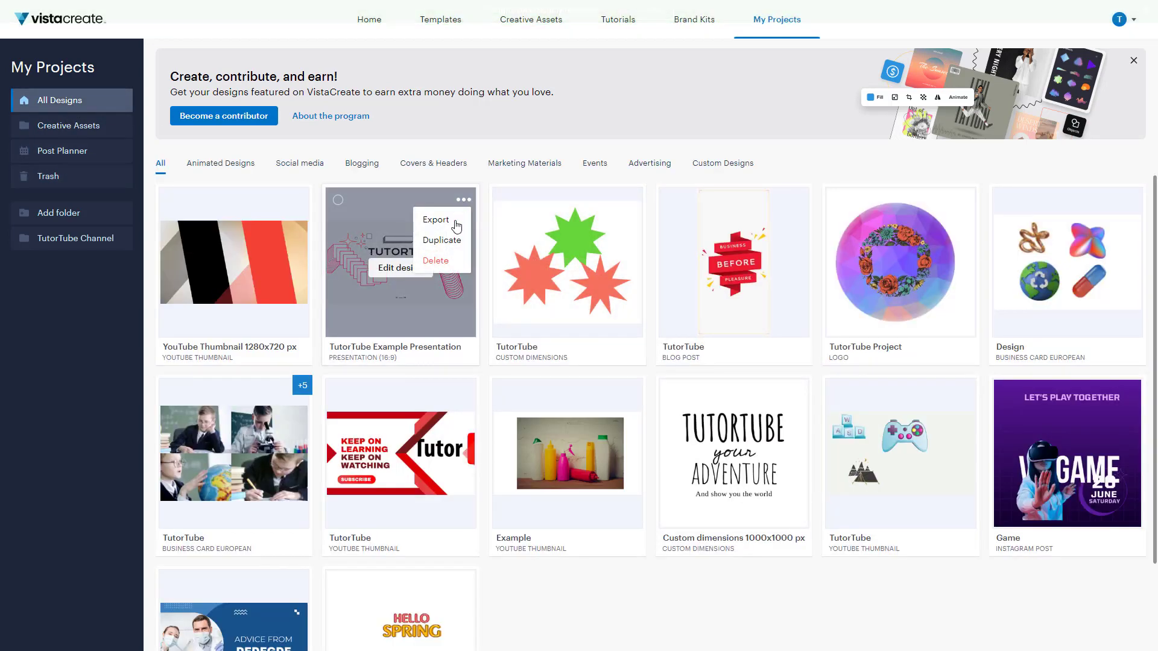
click(440, 264)
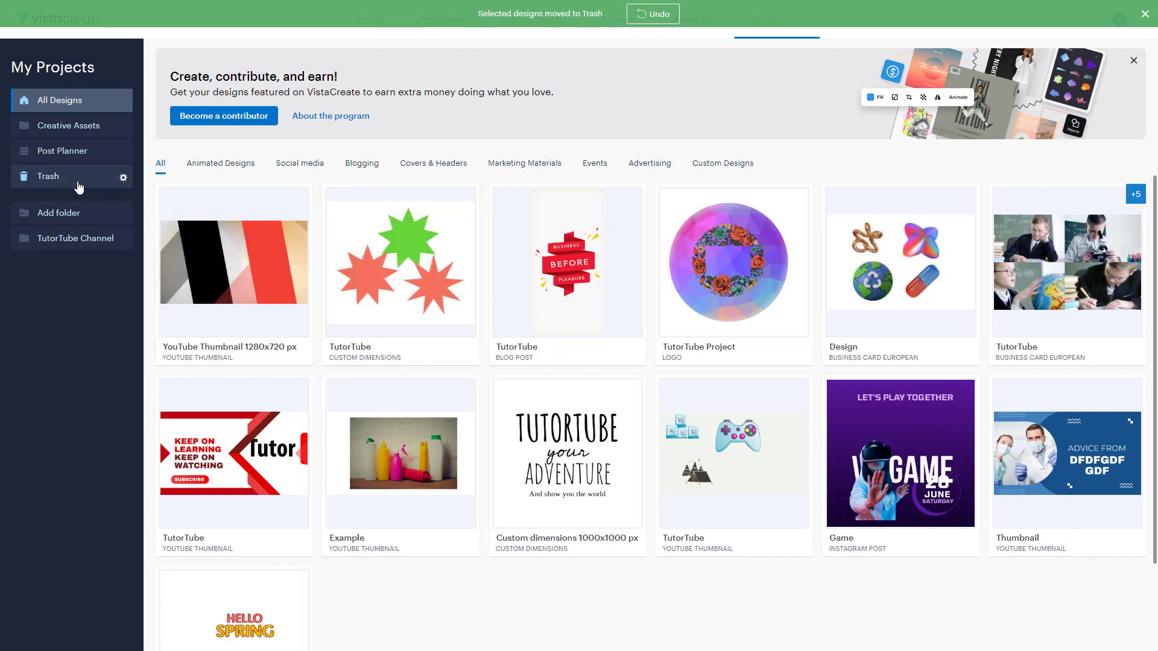
click(80, 183)
Step: Restore TutorTube Example Presentation from Trash, check All Designs, and return to the home page
mouse_move(286, 257)
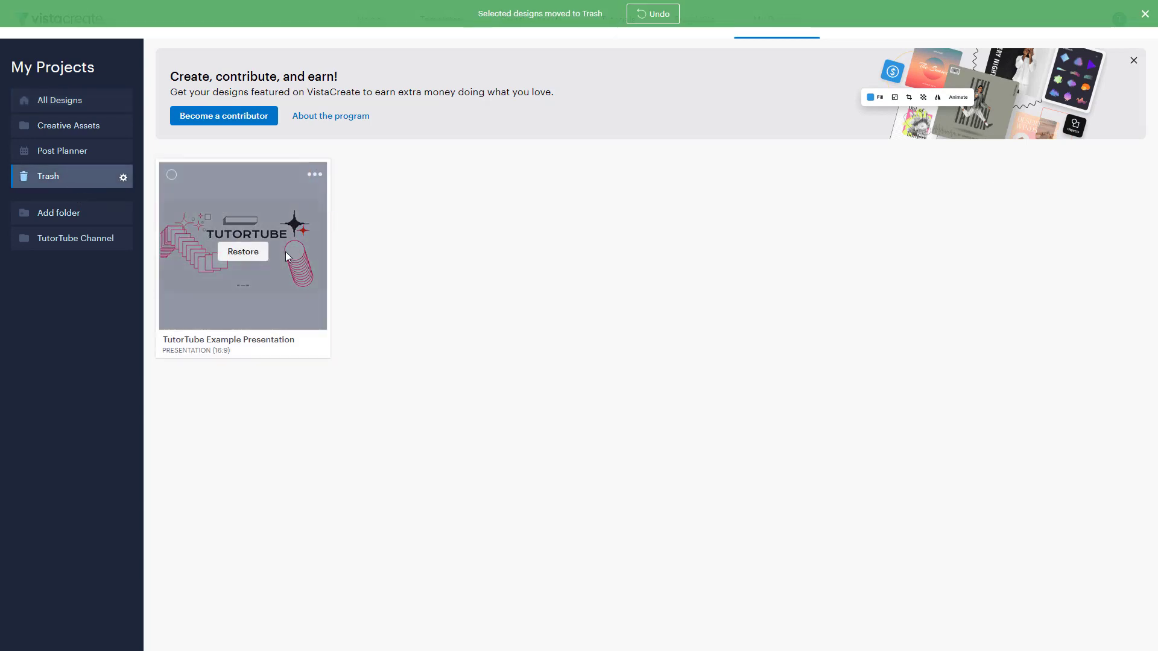
click(315, 175)
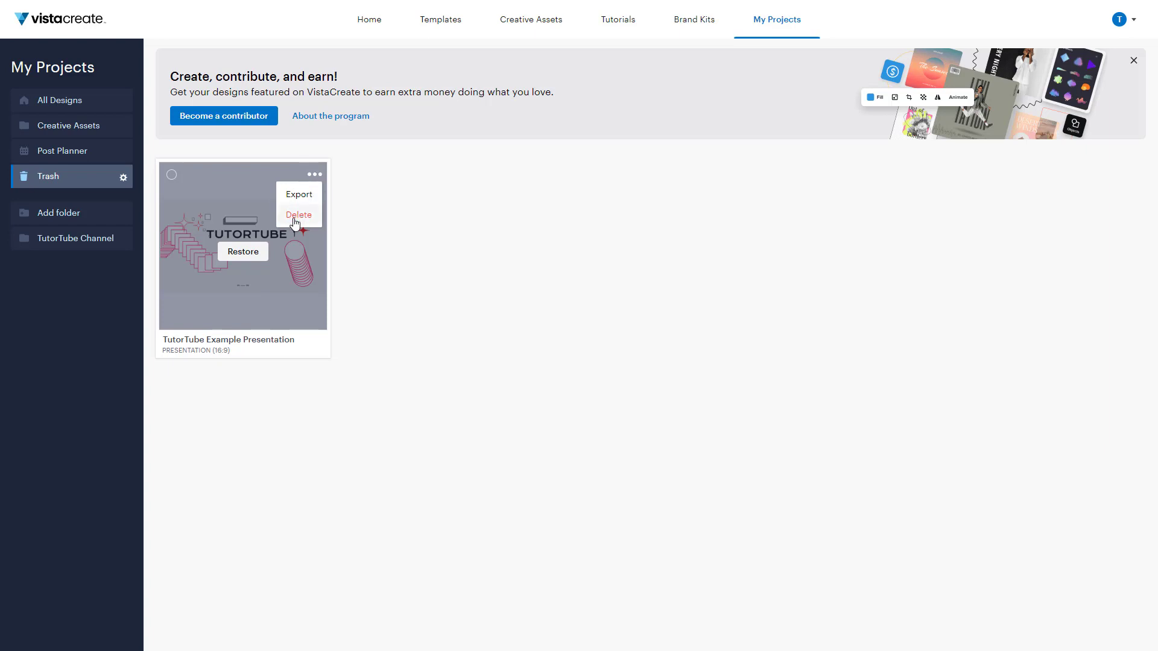
click(243, 251)
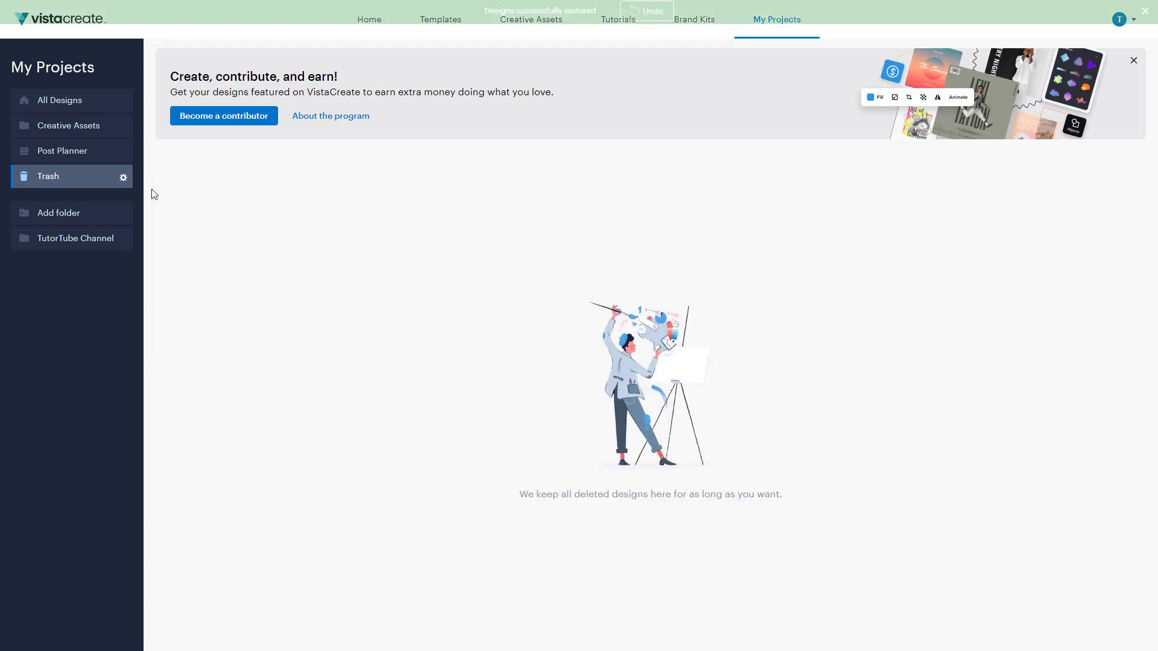
click(98, 103)
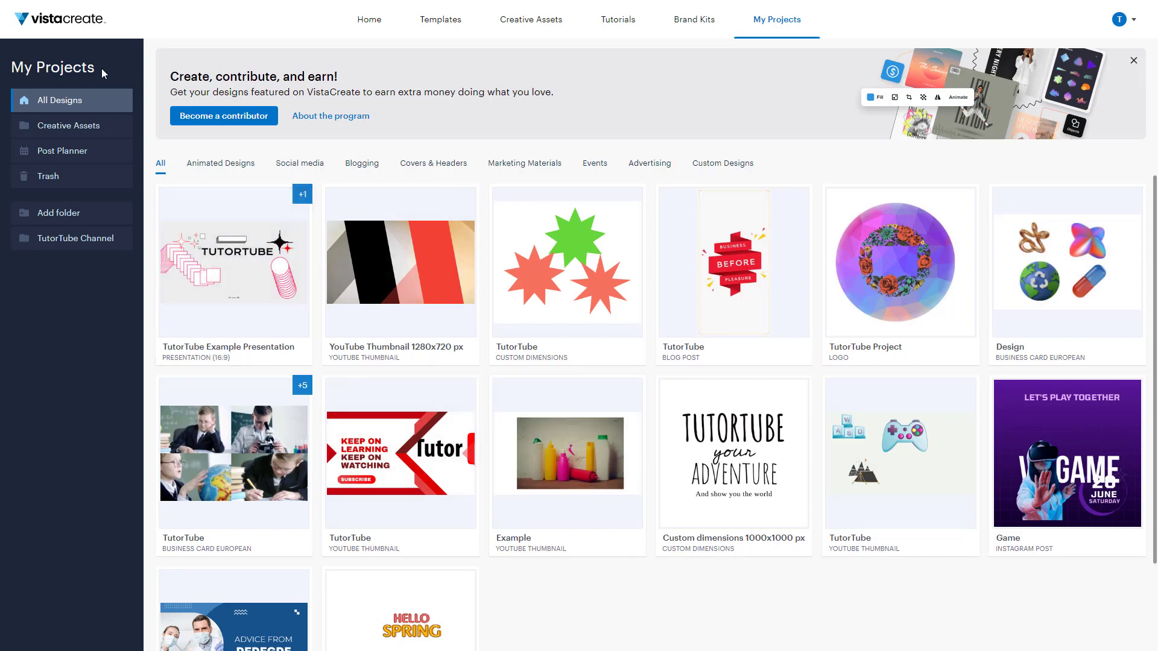
click(81, 30)
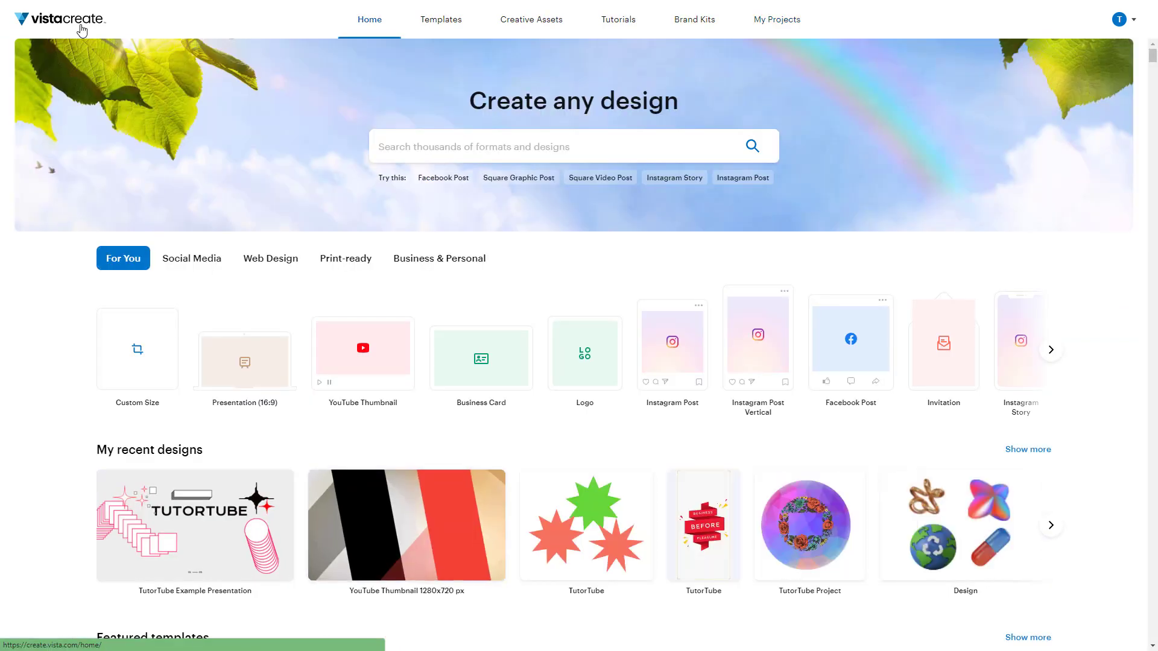